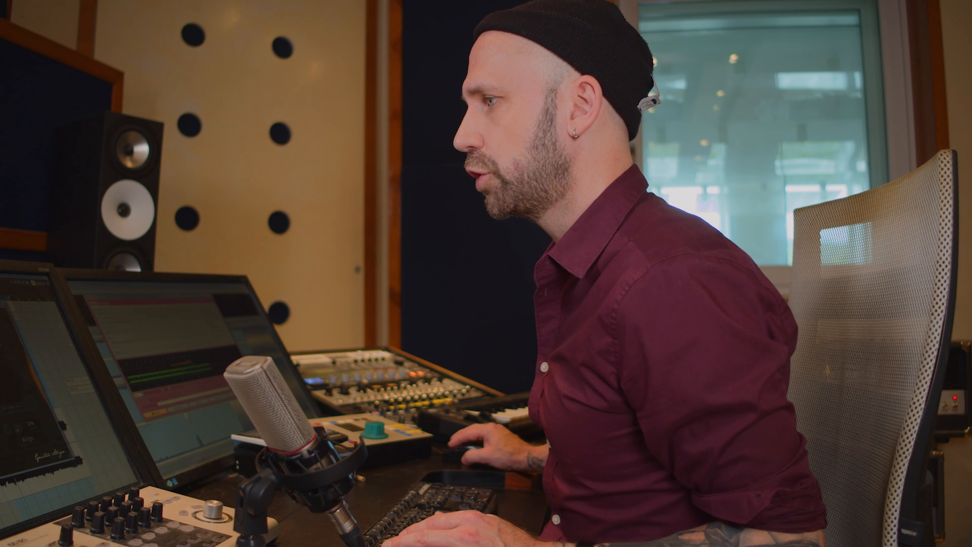
Play the Align group track from around bar 9 and auto-align its two guitar microphones with Guitar Align.
{"action": "left_click_drag", "start_coordinate": [502, 93], "coordinate": [564, 73]}
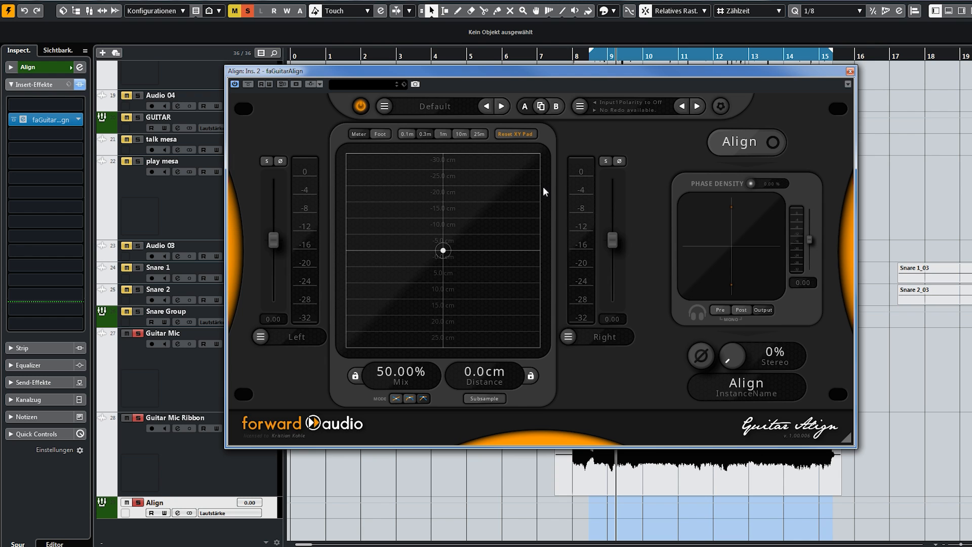
{"action": "key", "text": "space"}
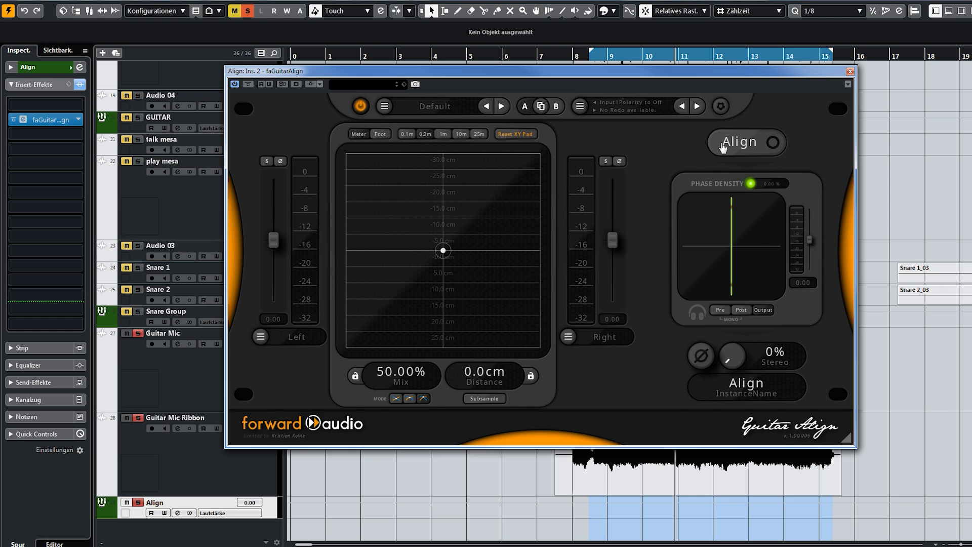
{"action": "left_click", "coordinate": [605, 55]}
{"action": "key", "text": "space"}
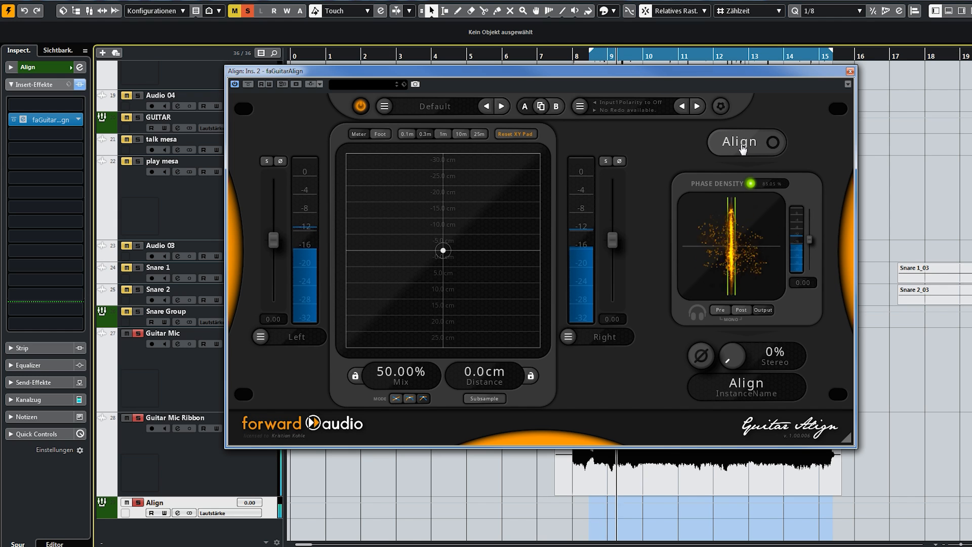
{"action": "left_click", "coordinate": [739, 142]}
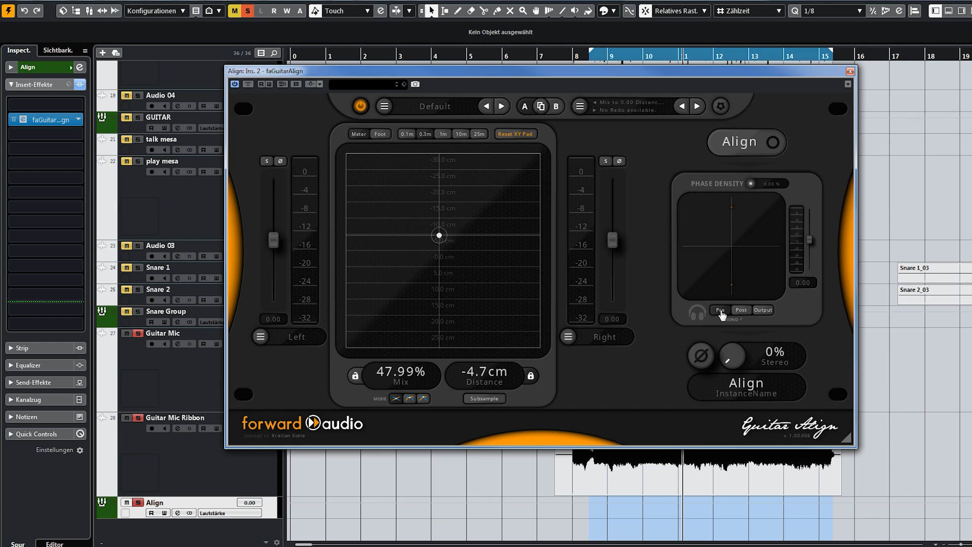
{"action": "key", "text": "space"}
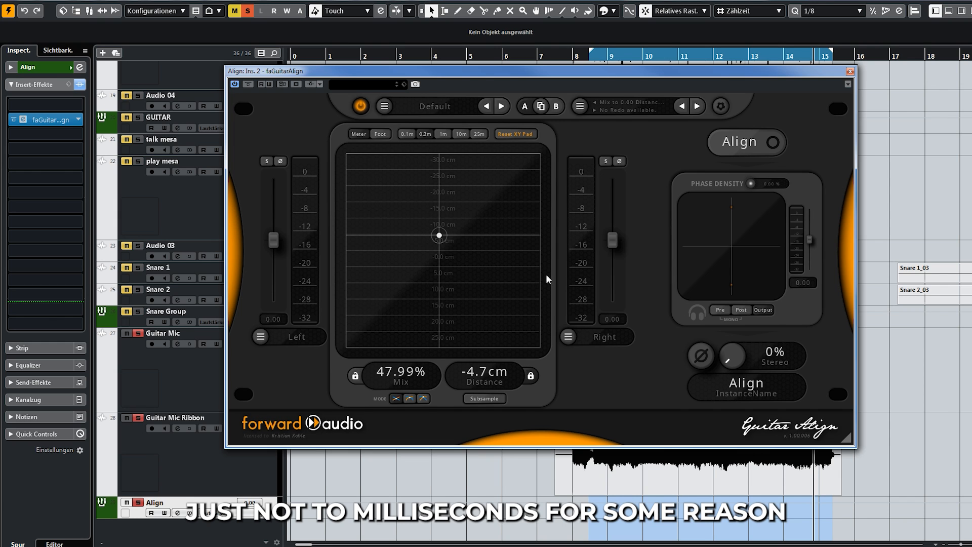
Compare the microphone blend by ear, sweeping the mix to 0%, then 100%, and back near the middle.
{"action": "mouse_move", "coordinate": [438, 240]}
{"action": "left_mouse_down"}
{"action": "mouse_move", "coordinate": [365, 243]}
{"action": "mouse_move", "coordinate": [557, 246]}
{"action": "mouse_move", "coordinate": [342, 243]}
{"action": "mouse_move", "coordinate": [540, 243]}
{"action": "mouse_move", "coordinate": [444, 247]}
{"action": "left_mouse_up"}
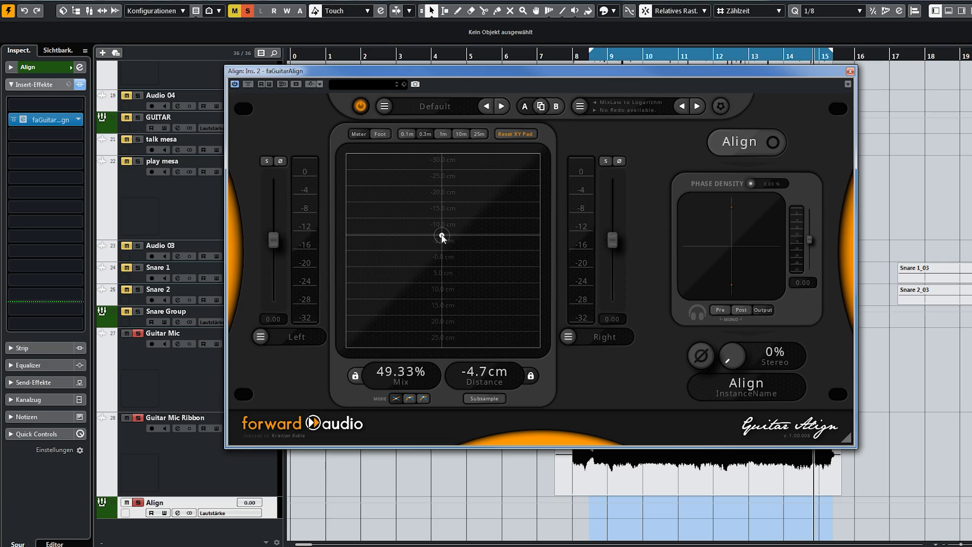
{"action": "left_click_drag", "start_coordinate": [442, 239], "coordinate": [354, 243]}
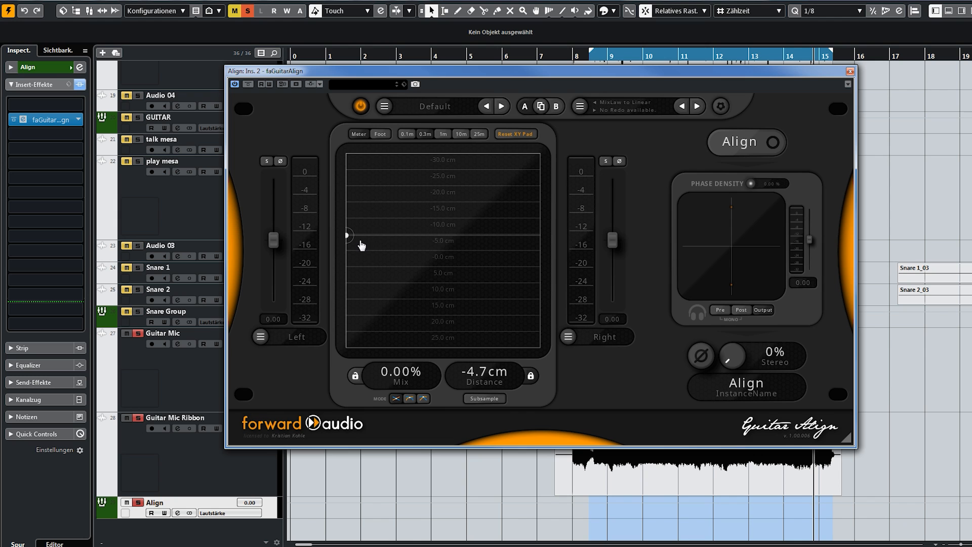
{"action": "key", "text": "space"}
{"action": "left_click_drag", "start_coordinate": [348, 240], "coordinate": [564, 238]}
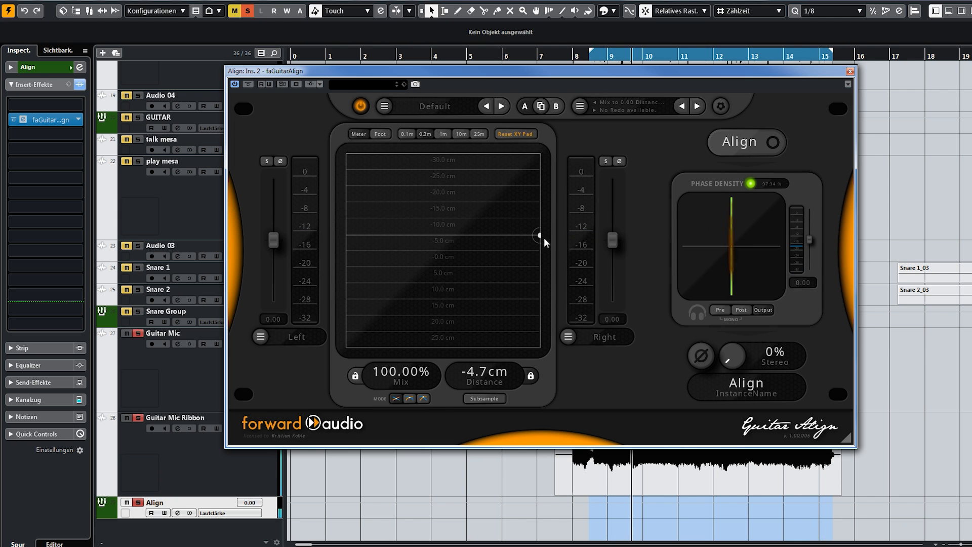
{"action": "left_click_drag", "start_coordinate": [539, 240], "coordinate": [445, 251]}
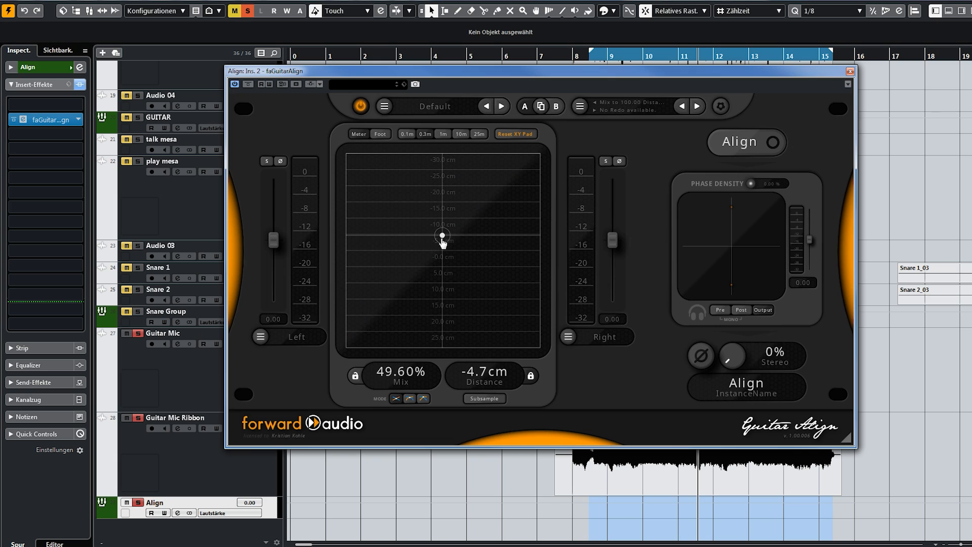
{"action": "left_click_drag", "start_coordinate": [443, 242], "coordinate": [420, 234]}
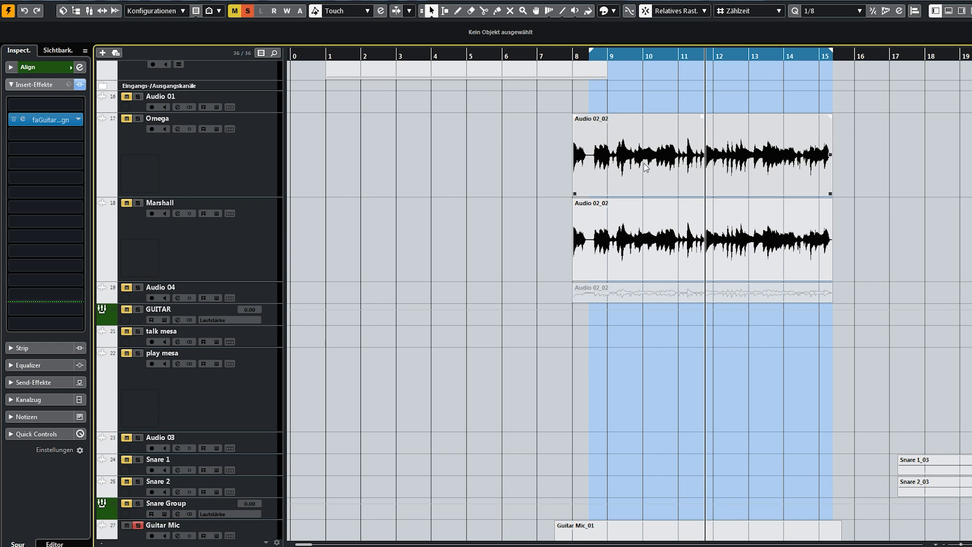
Review the OMEGA Ampworks Granophyre amp insert on the Omega track and close it.
{"action": "left_click", "coordinate": [694, 167]}
{"action": "left_click", "coordinate": [661, 240]}
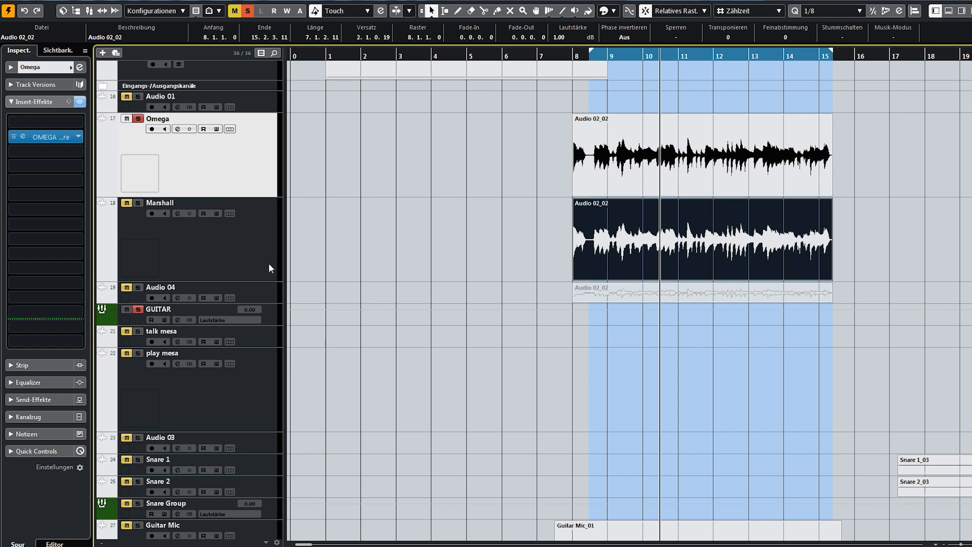
{"action": "left_click", "coordinate": [269, 268]}
{"action": "left_click", "coordinate": [228, 146]}
{"action": "left_click", "coordinate": [23, 137]}
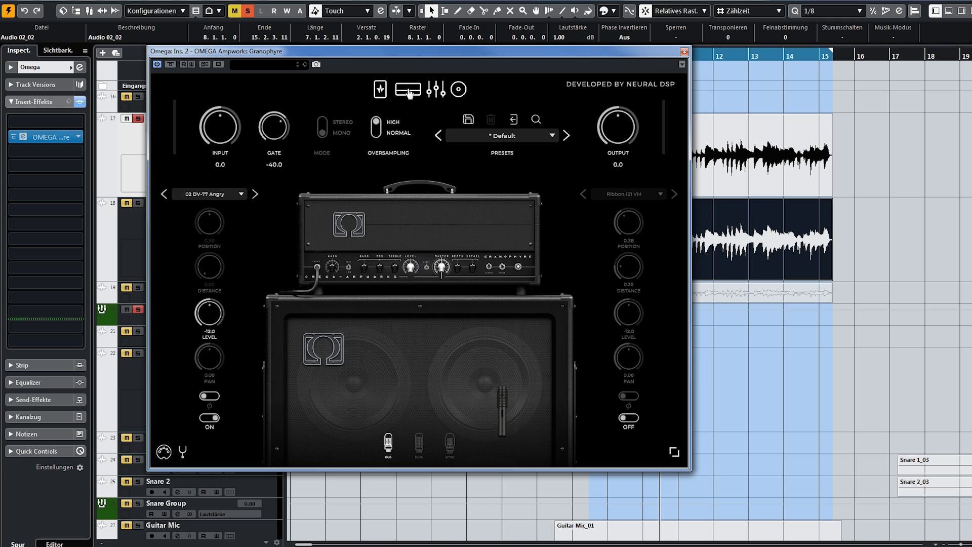
{"action": "left_click", "coordinate": [436, 94]}
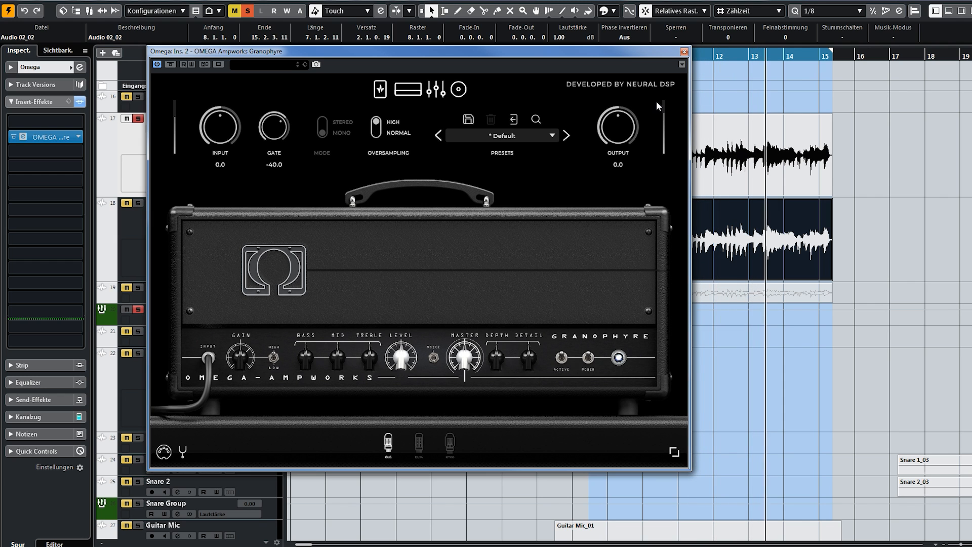
{"action": "left_click", "coordinate": [684, 51]}
Review the UAD Marshall Silver Jubilee 2555 insert on the Marshall track and close it.
{"action": "left_click", "coordinate": [631, 142]}
{"action": "left_click", "coordinate": [648, 228]}
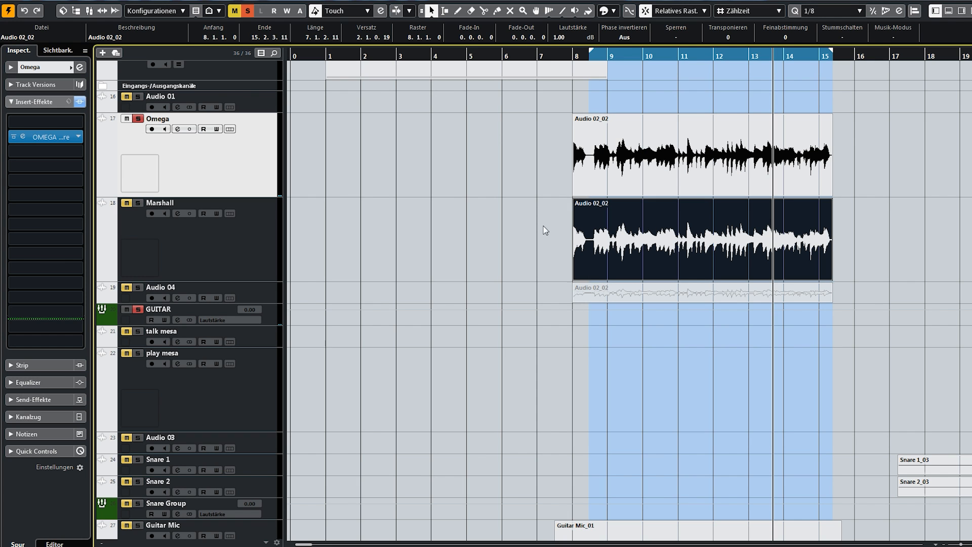
{"action": "left_click", "coordinate": [239, 246]}
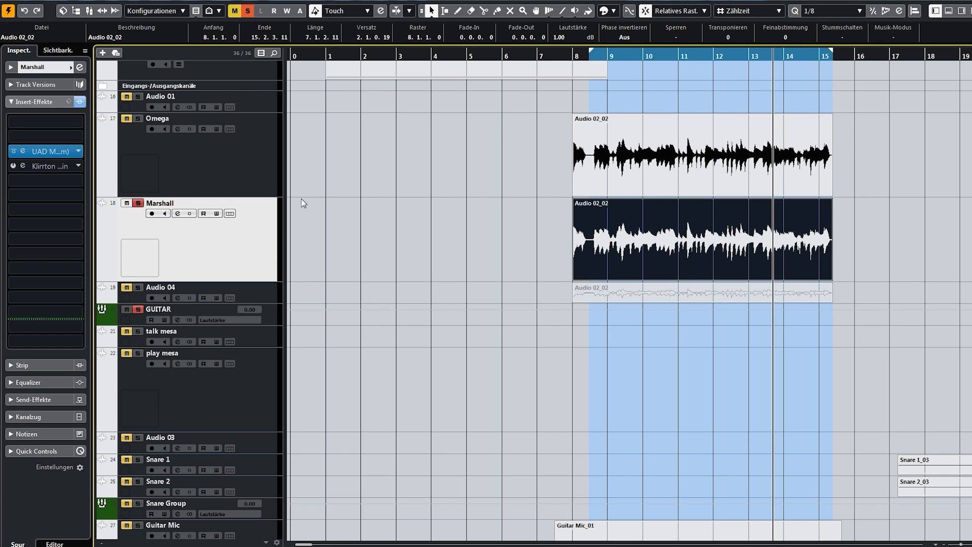
{"action": "left_click", "coordinate": [22, 152]}
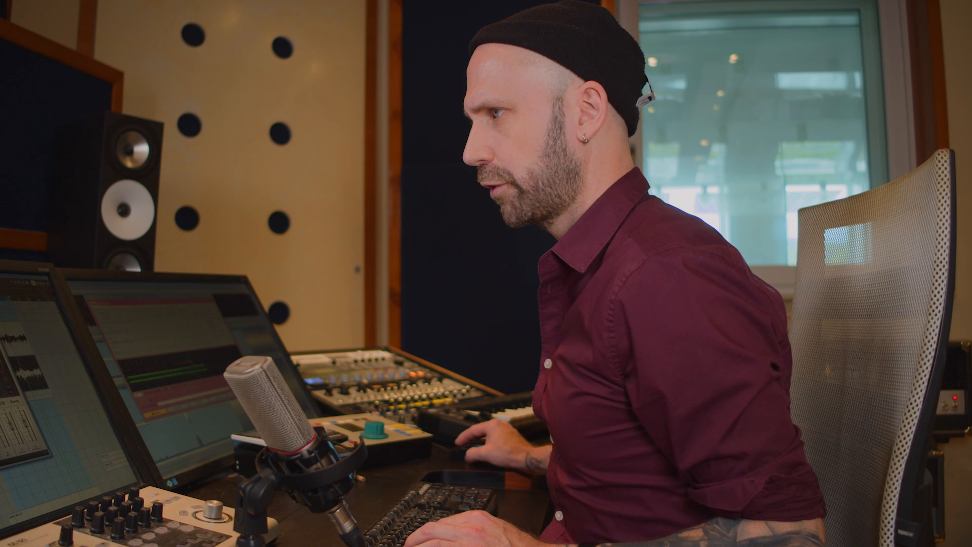
{"action": "left_click_drag", "start_coordinate": [366, 140], "coordinate": [350, 137]}
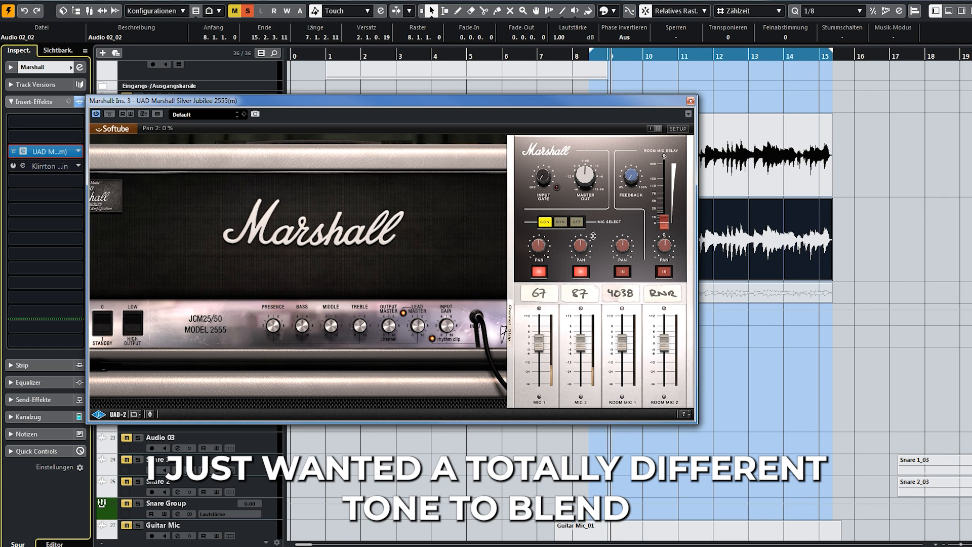
{"action": "left_click", "coordinate": [690, 101]}
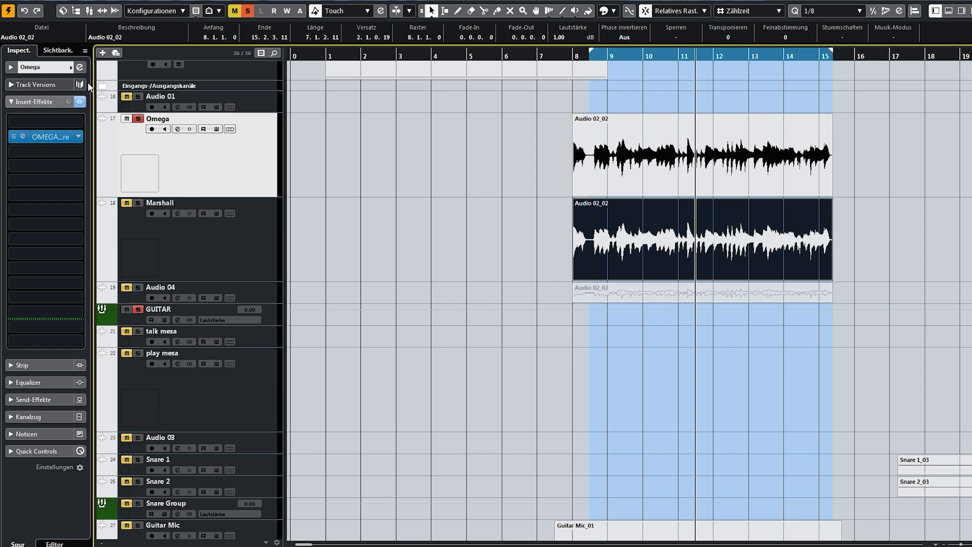
Check the pan and routing settings of the Omega and Marshall tracks.
{"action": "left_click", "coordinate": [44, 67]}
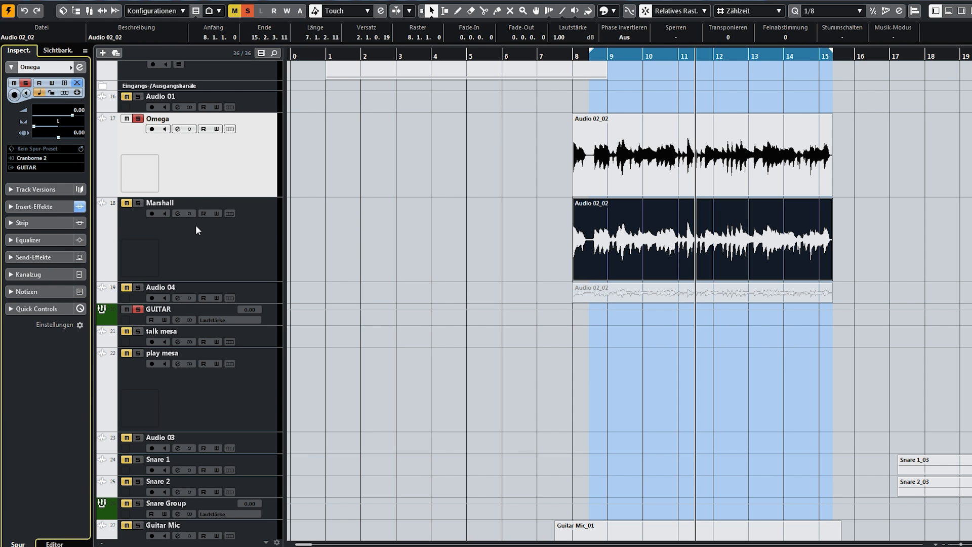
{"action": "left_click", "coordinate": [196, 230]}
{"action": "left_click", "coordinate": [61, 126]}
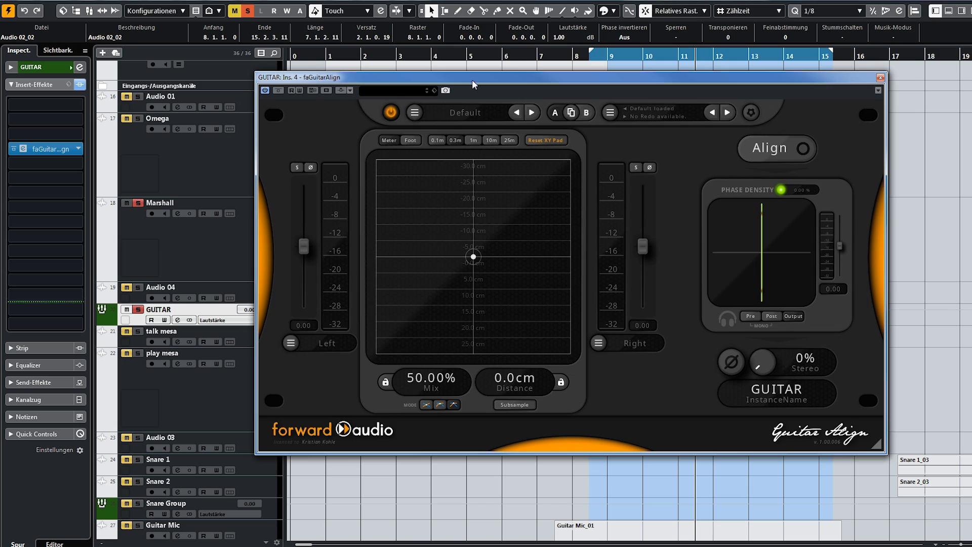
Auto-align the Omega and Marshall amp tones with Guitar Align on the GUITAR group track during playback.
{"action": "left_click_drag", "start_coordinate": [471, 80], "coordinate": [380, 70]}
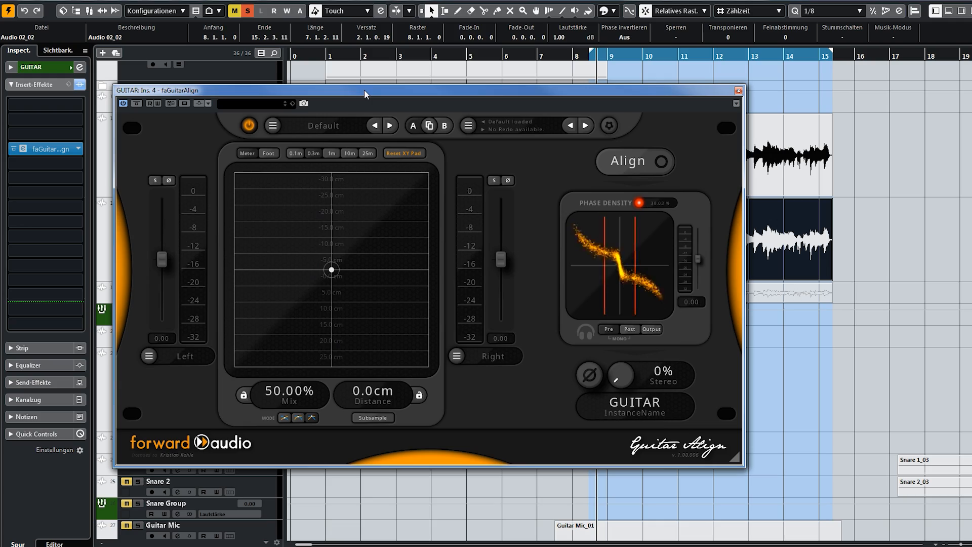
{"action": "key", "text": "space"}
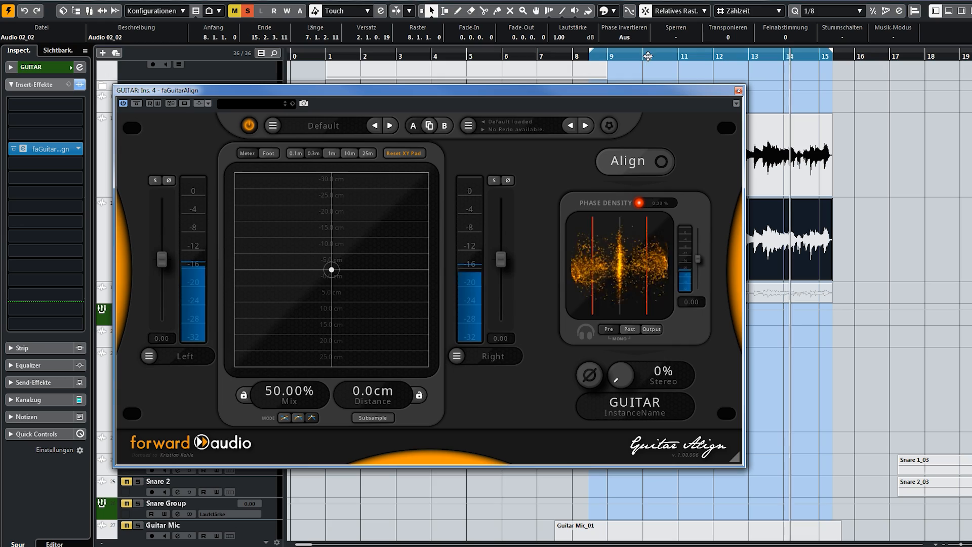
{"action": "left_click", "coordinate": [630, 165]}
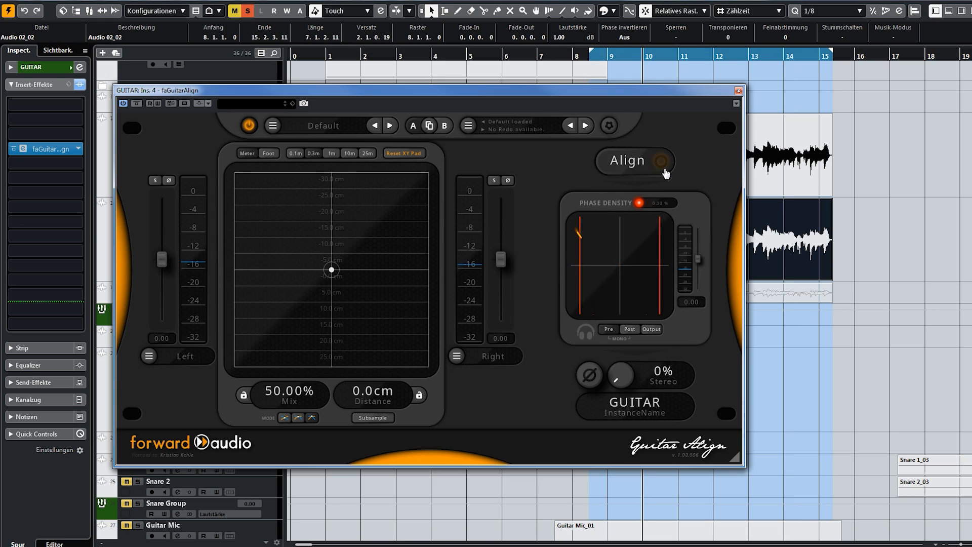
{"action": "left_click", "coordinate": [662, 167]}
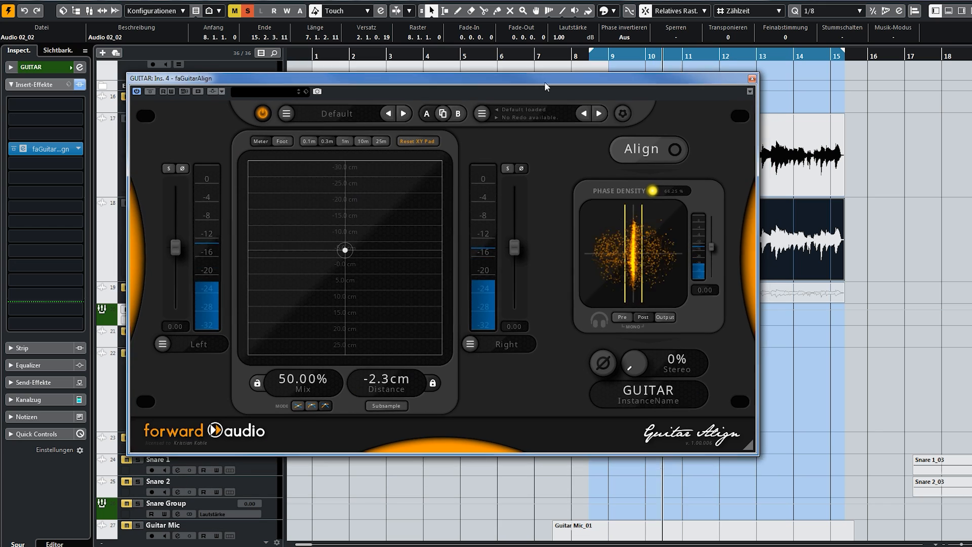
{"action": "left_click_drag", "start_coordinate": [545, 83], "coordinate": [542, 70]}
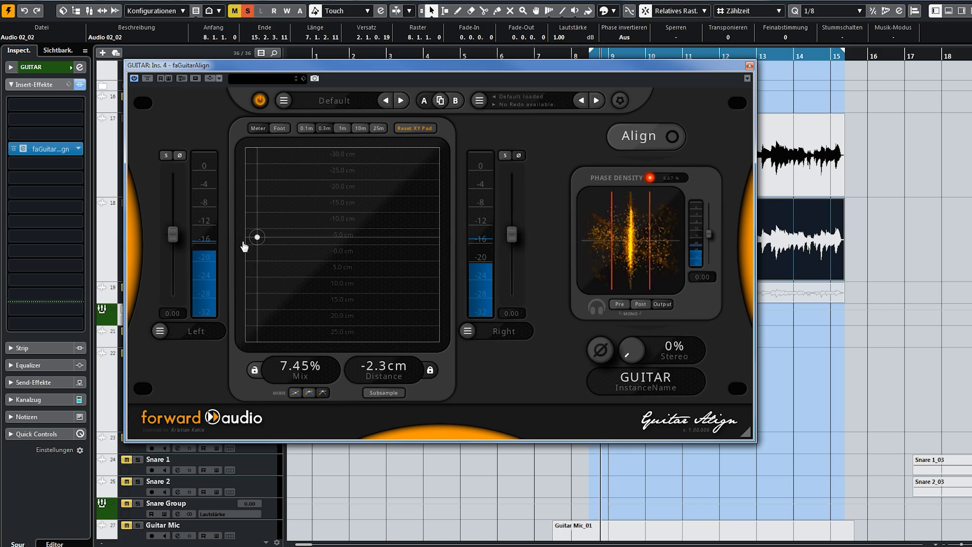
Blend the two amp tones at about 30% mix and a distance of -2.3 cm, and listen to the result.
{"action": "left_click_drag", "start_coordinate": [254, 237], "coordinate": [303, 270]}
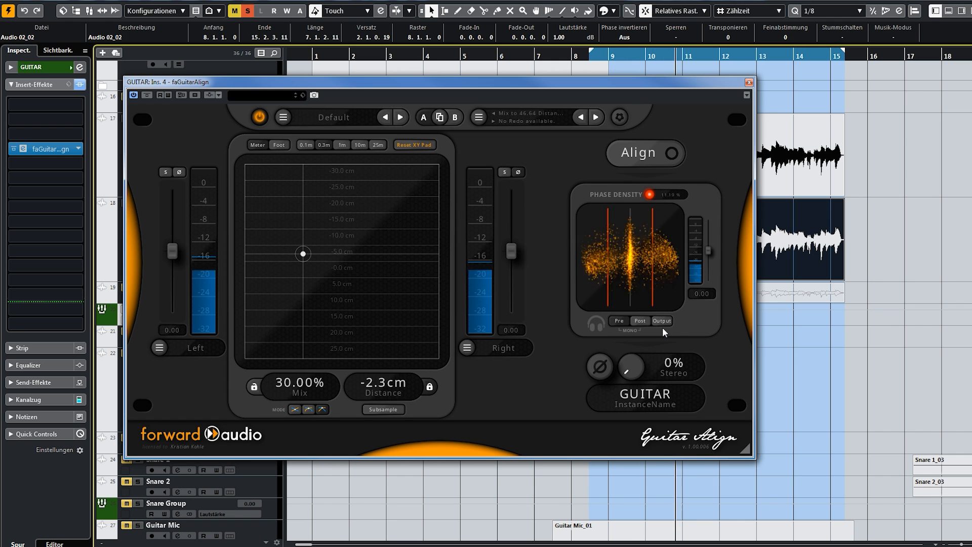
{"action": "key", "text": "space"}
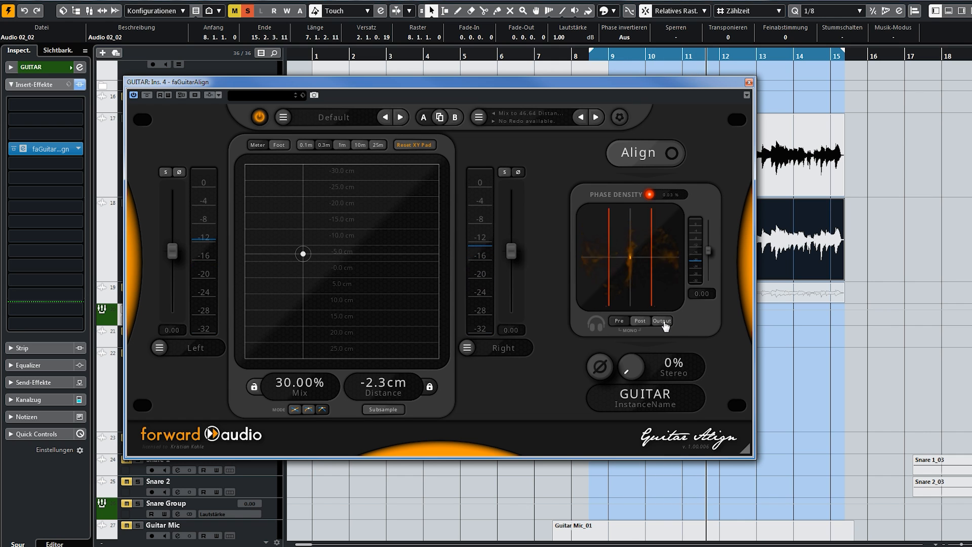
{"action": "key", "text": "space"}
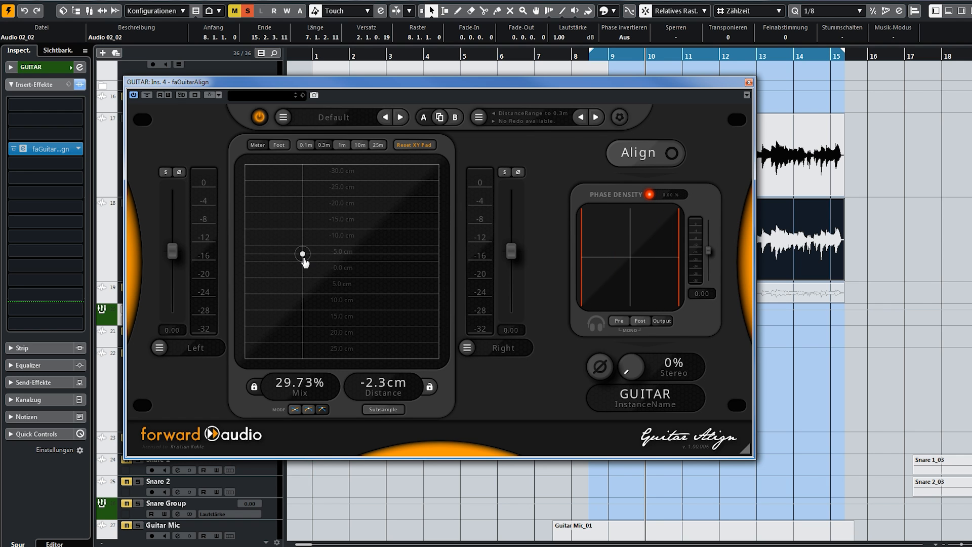
Adjust the distance by ear during playback, trying about -13.2 cm and settling on about -8.6 cm.
{"action": "key", "text": "space"}
{"action": "left_click_drag", "start_coordinate": [302, 235], "coordinate": [303, 188]}
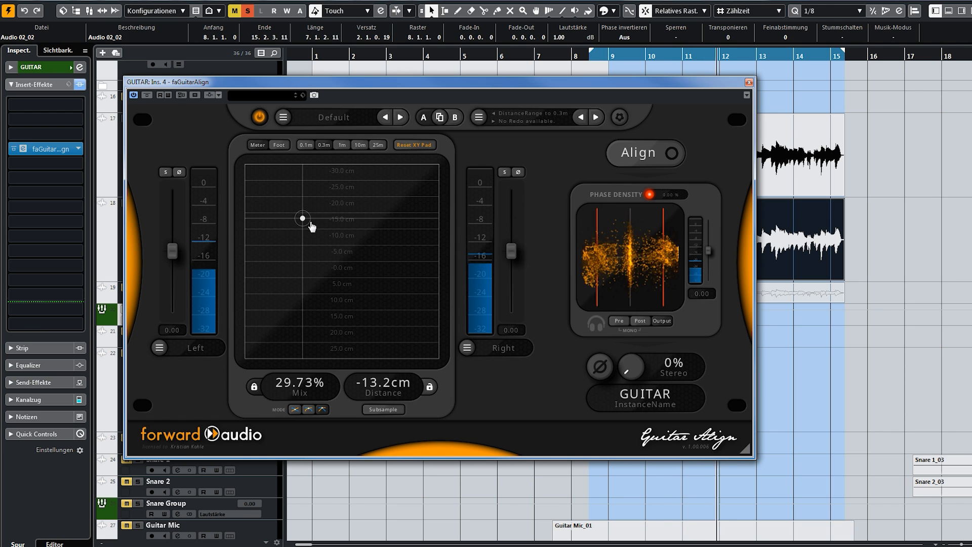
{"action": "key", "text": "space"}
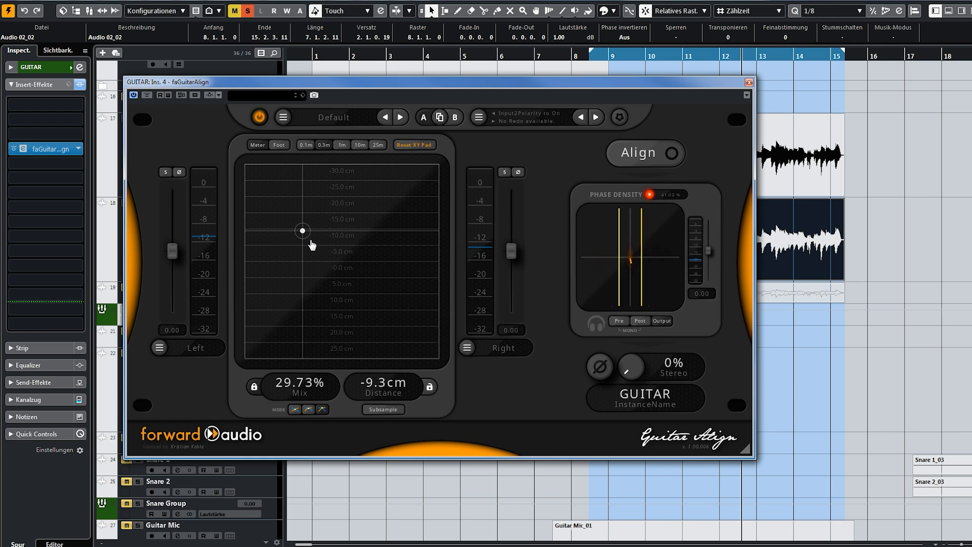
{"action": "key", "text": "space"}
{"action": "left_click_drag", "start_coordinate": [301, 232], "coordinate": [322, 246]}
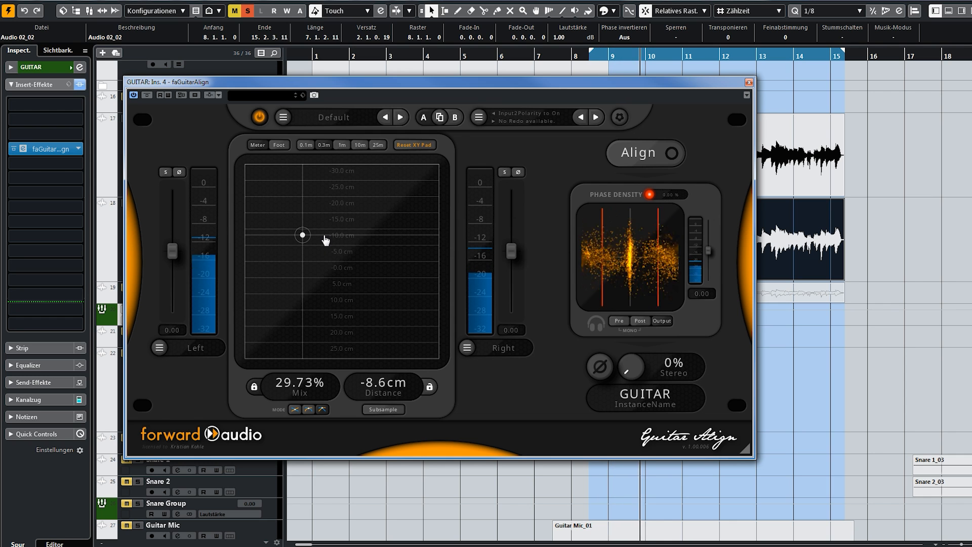
{"action": "left_click_drag", "start_coordinate": [325, 240], "coordinate": [326, 241]}
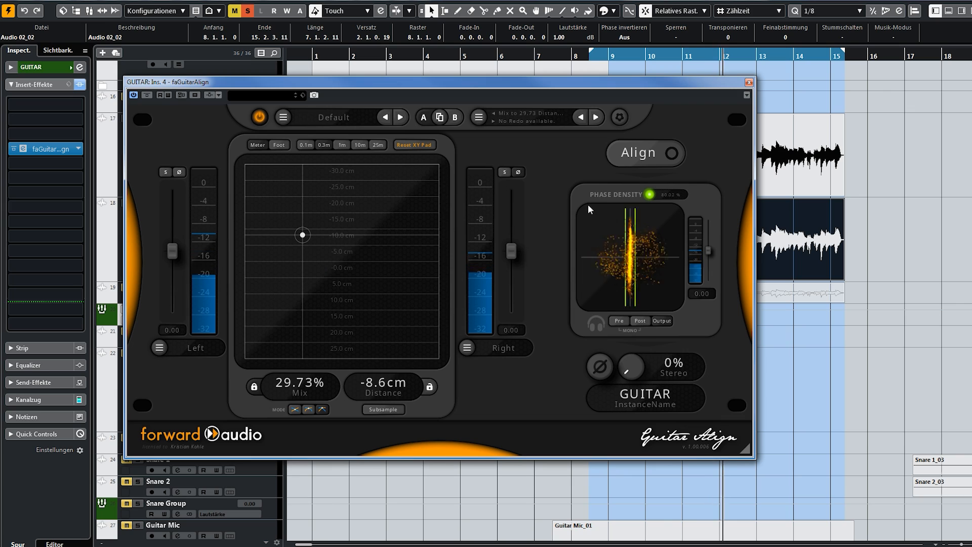
{"action": "key", "text": "space"}
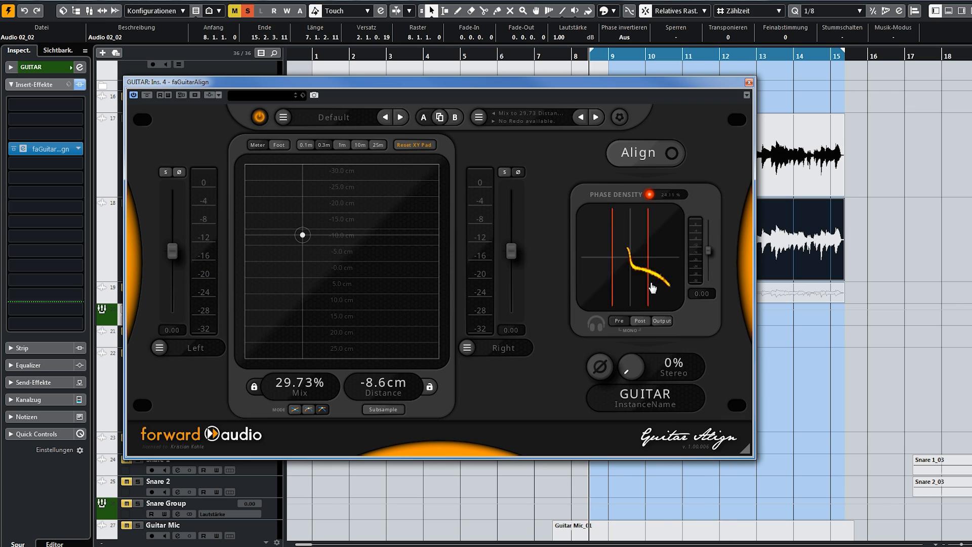
{"action": "key", "text": "space"}
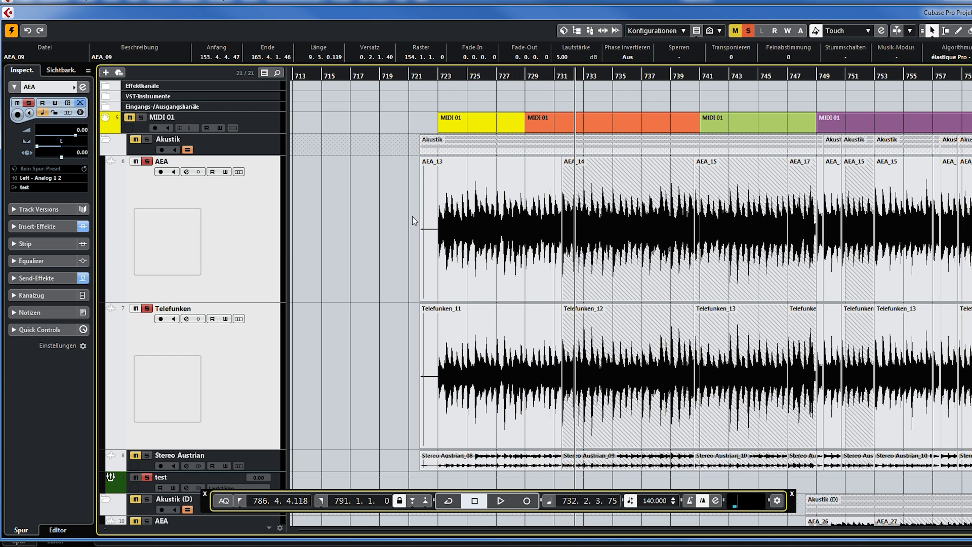
Play back the acoustic guitar recordings on the AEA and Telefunken tracks.
{"action": "key", "text": "space"}
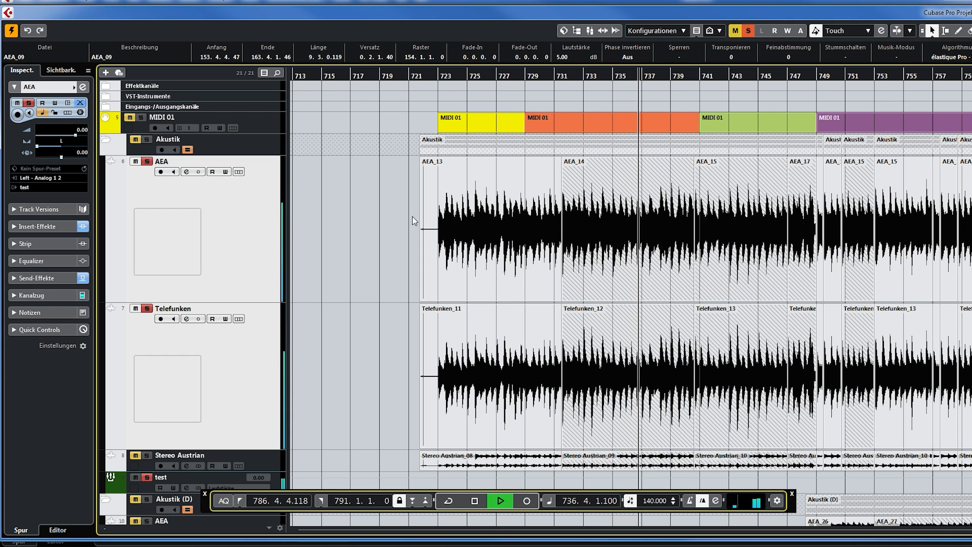
Play back the AEA and Telefunken acoustic tracks through the Guitar Align instance on the test group track.
{"action": "key", "text": "space"}
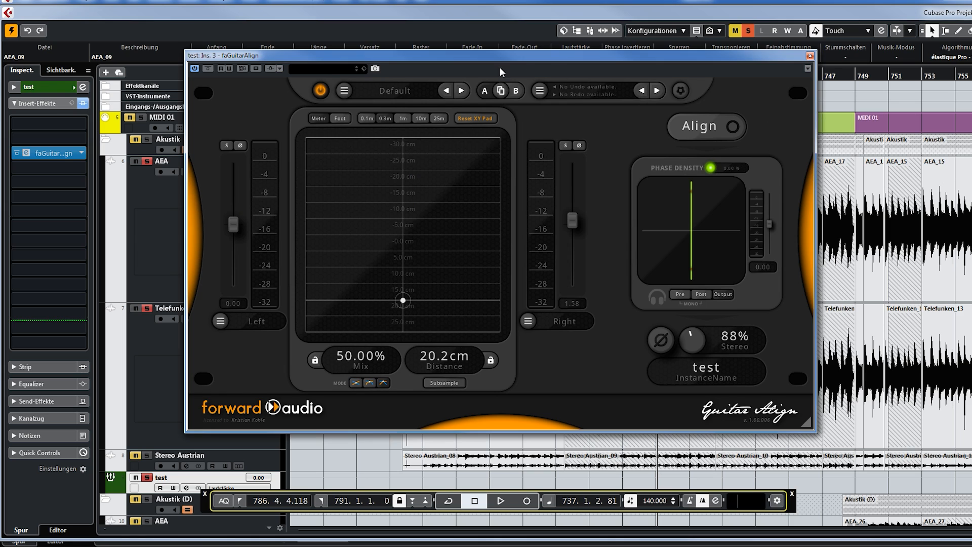
{"action": "left_click_drag", "start_coordinate": [502, 59], "coordinate": [512, 56]}
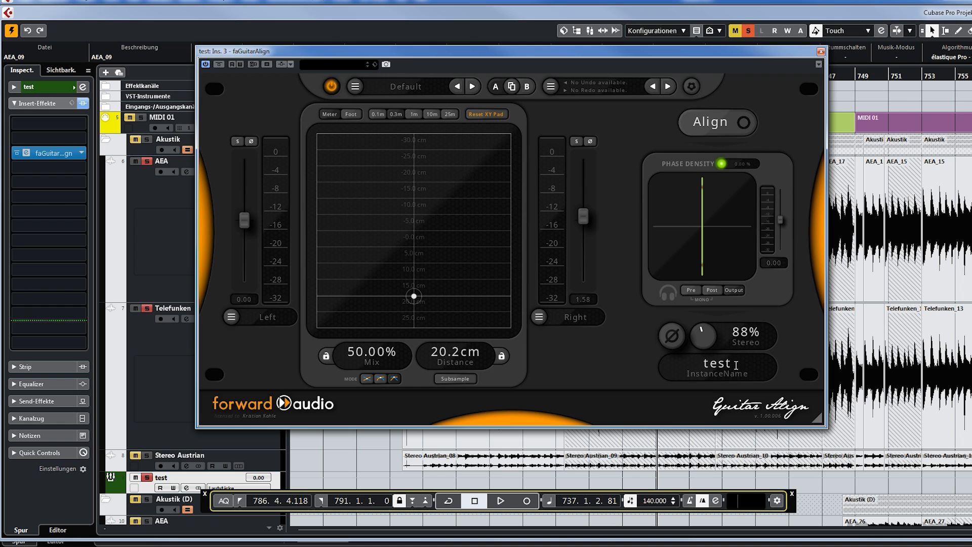
{"action": "key", "text": "space"}
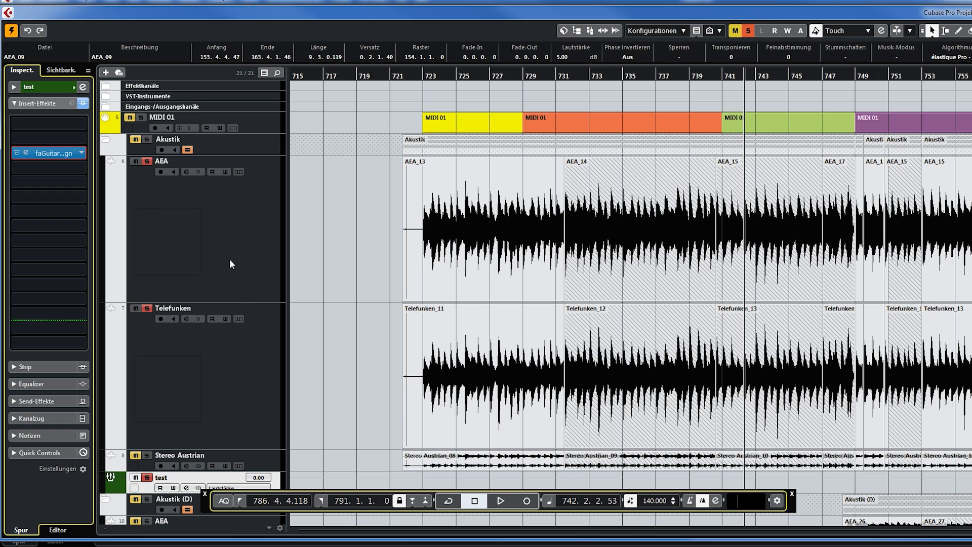
Audition the AEA and Telefunken microphone tracks individually, soloing each one during playback.
{"action": "left_click", "coordinate": [229, 257]}
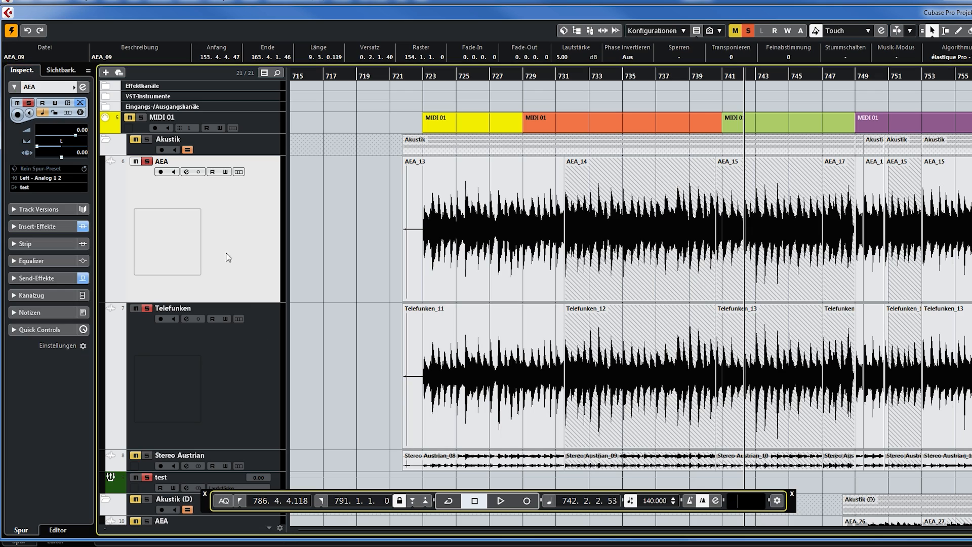
{"action": "left_click", "coordinate": [260, 421]}
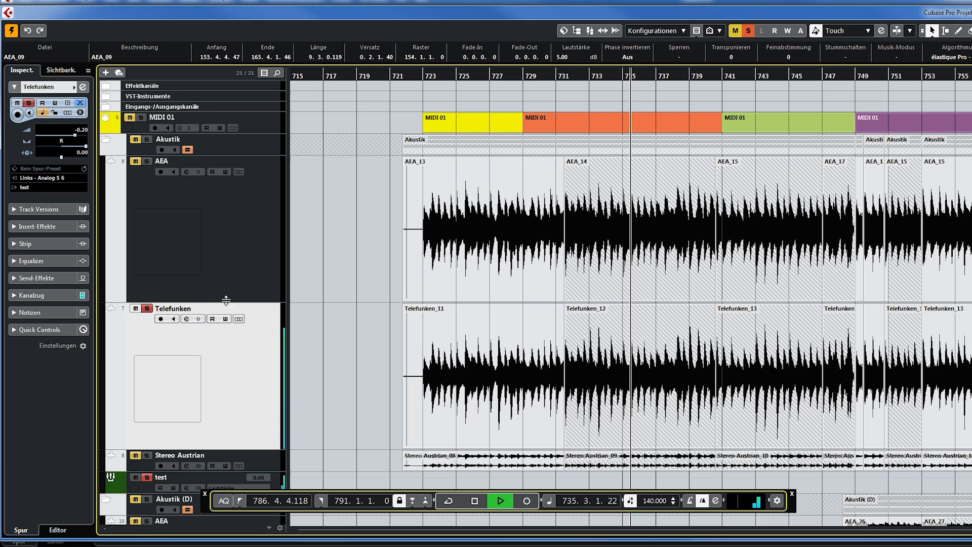
{"action": "left_click", "coordinate": [245, 235]}
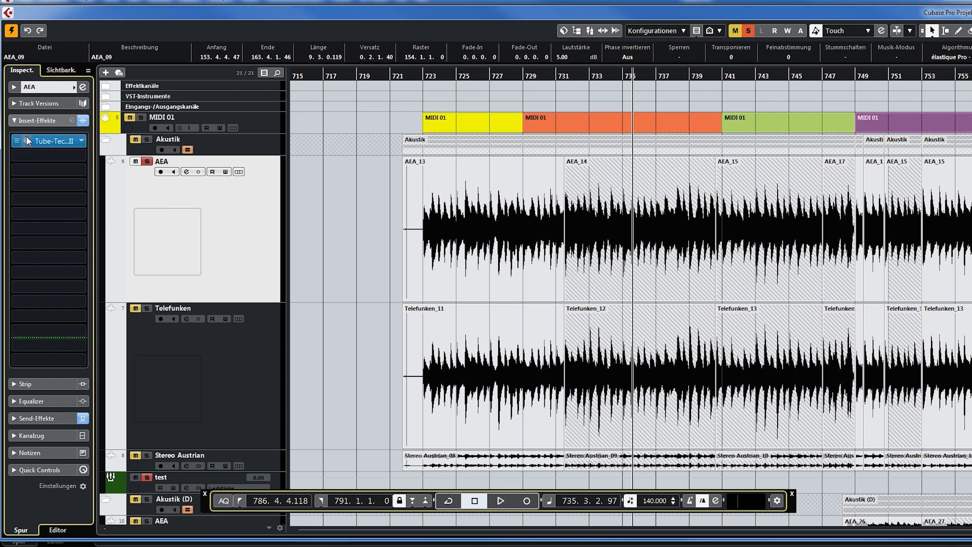
Open the Tube-Tech equalizer on the AEA track and toggle its bypass to compare the sound during playback.
{"action": "key", "text": "alt+Return"}
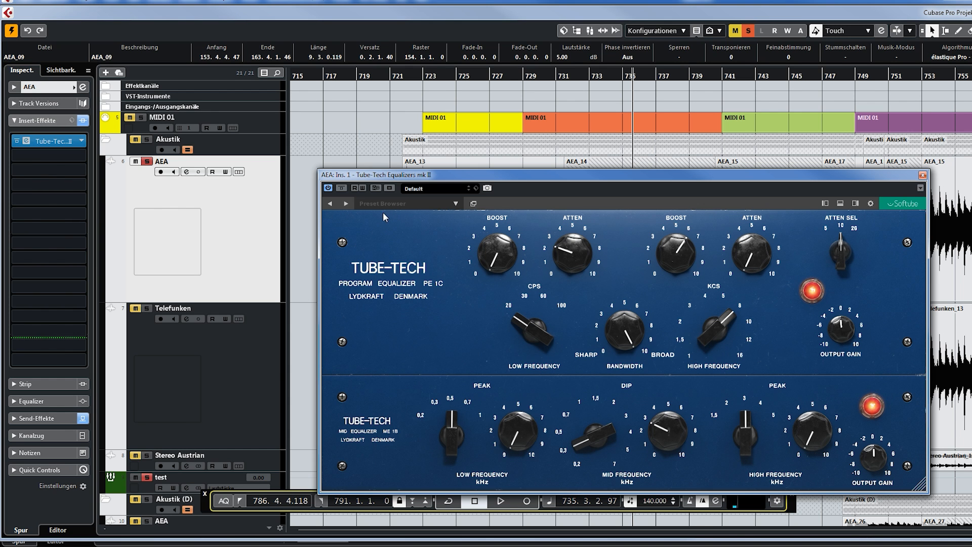
{"action": "key", "text": "space"}
{"action": "left_click", "coordinate": [341, 188]}
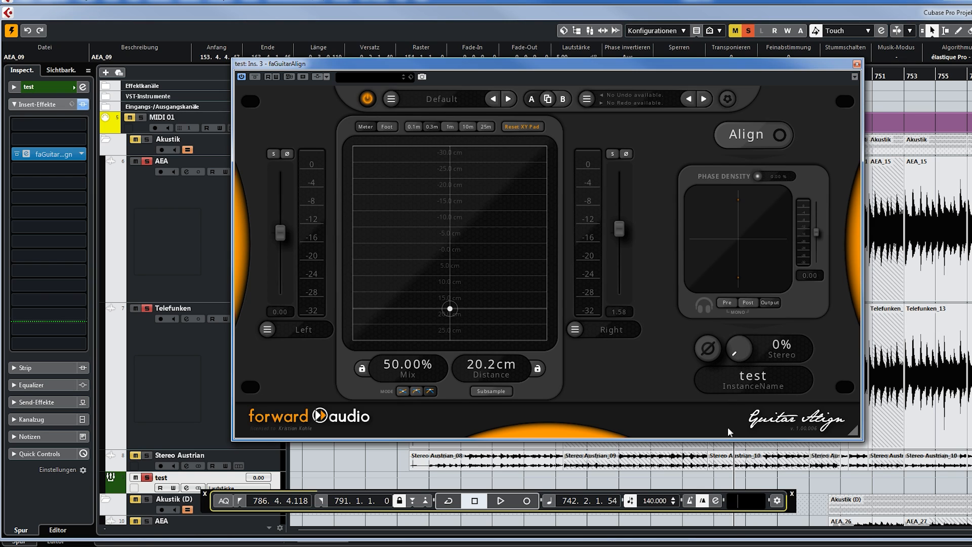
Listen to the acoustic blend at 0% Stereo in Guitar Align, and raise the Stereo amount to 101%.
{"action": "key", "text": "space"}
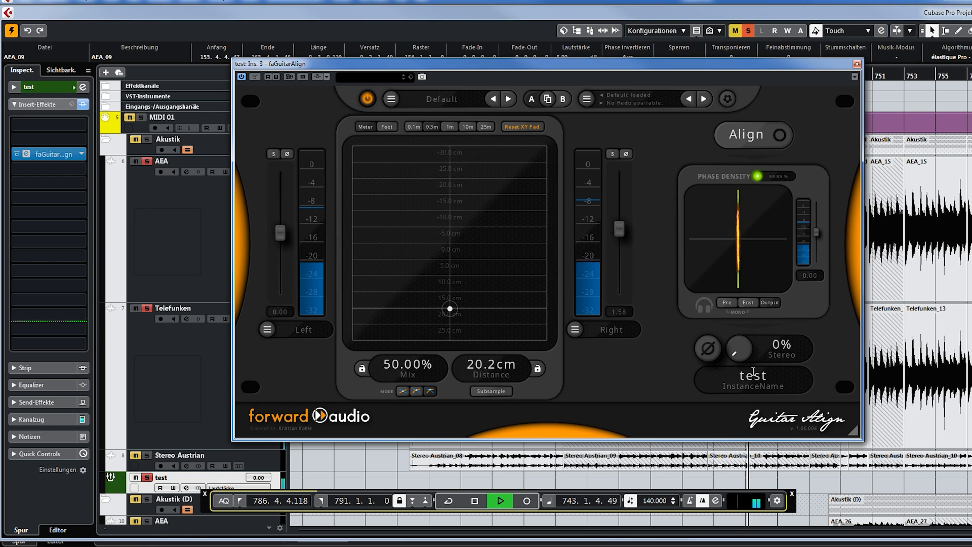
{"action": "key", "text": "space"}
{"action": "left_click_drag", "start_coordinate": [744, 358], "coordinate": [746, 352]}
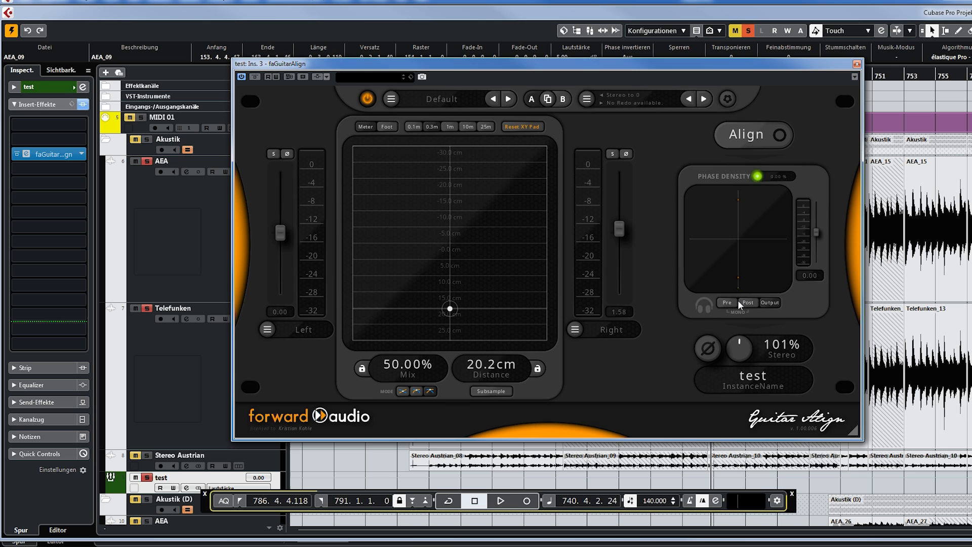
Compare the widened acoustic blend with Guitar Align bypassed and active during playback.
{"action": "key", "text": "space"}
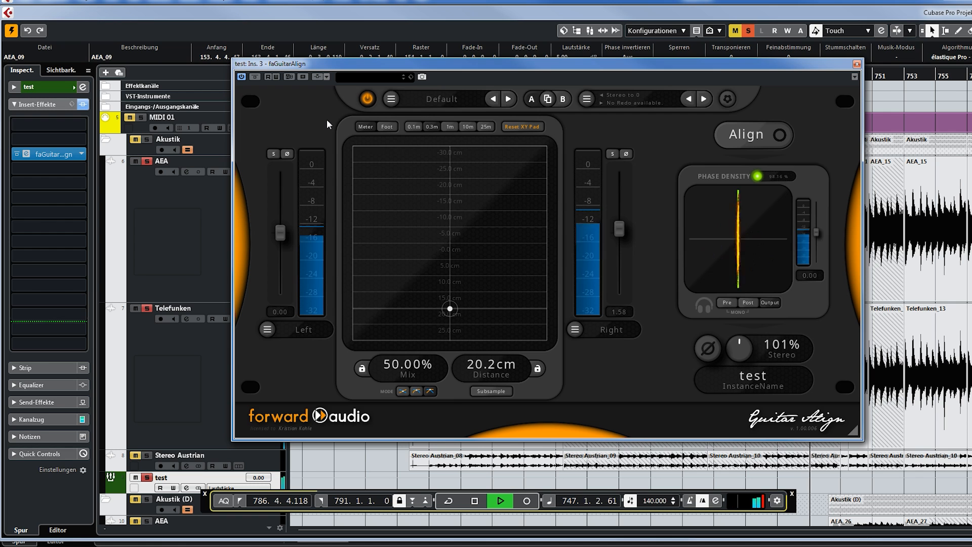
{"action": "left_click", "coordinate": [255, 77]}
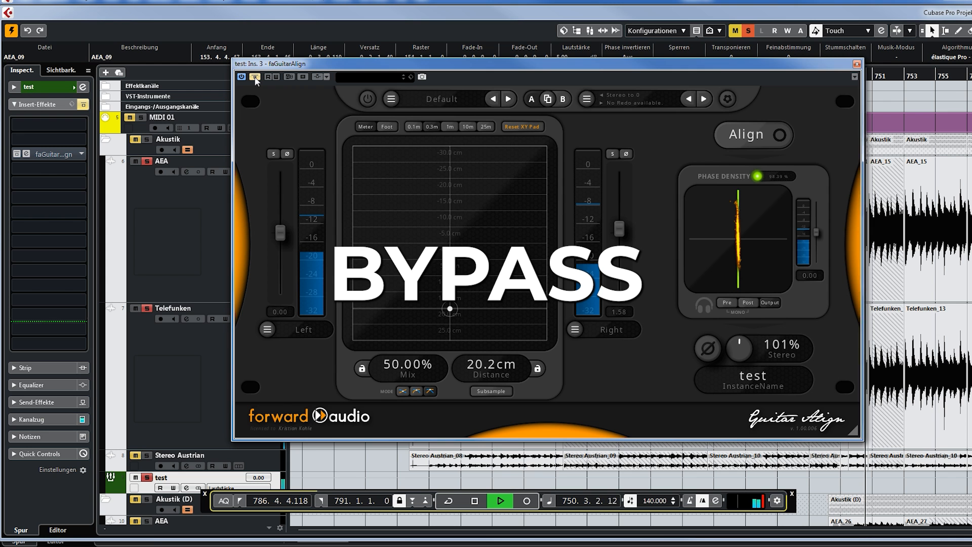
{"action": "left_click", "coordinate": [255, 77]}
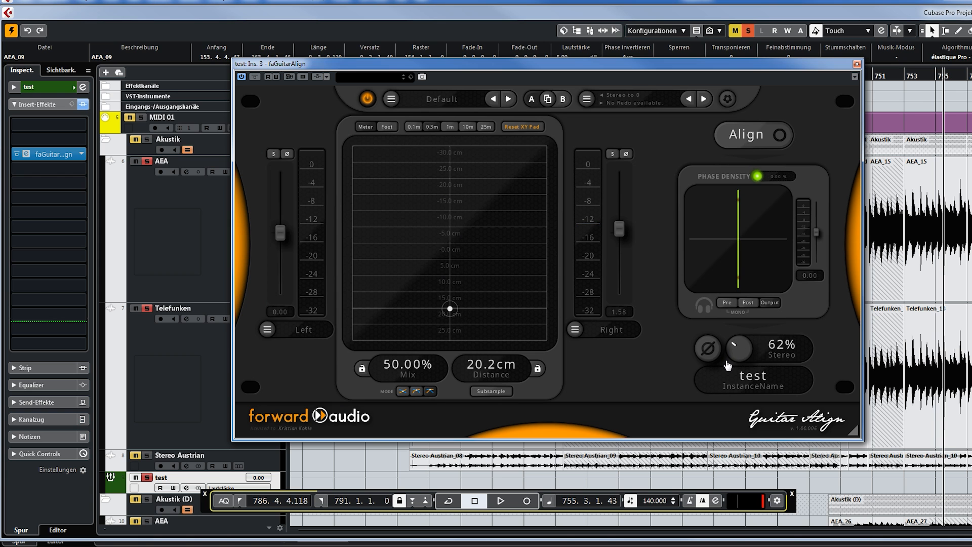
Reduce the Stereo amount in Guitar Align to 58% and listen to the acoustic blend.
{"action": "key", "text": "KP_Subtract"}
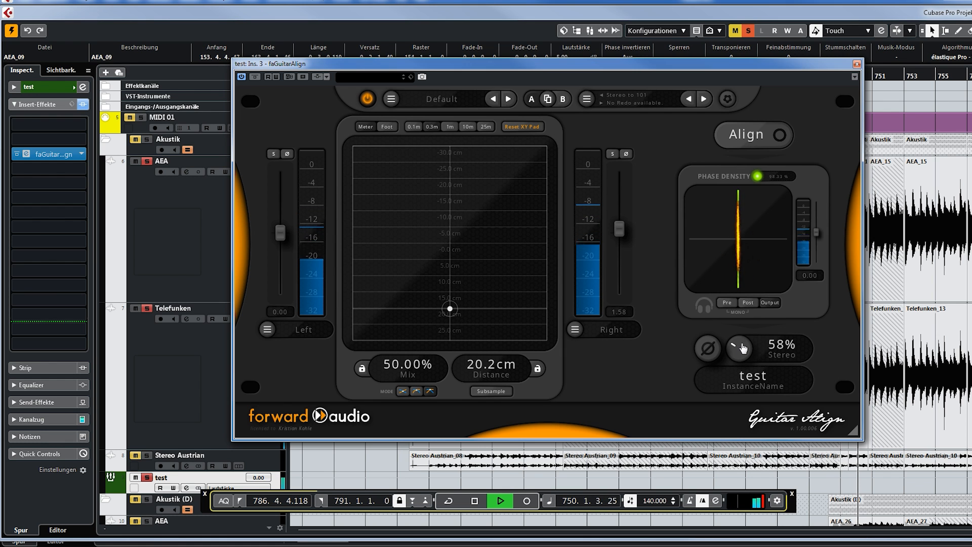
{"action": "left_click_drag", "start_coordinate": [816, 65], "coordinate": [785, 66]}
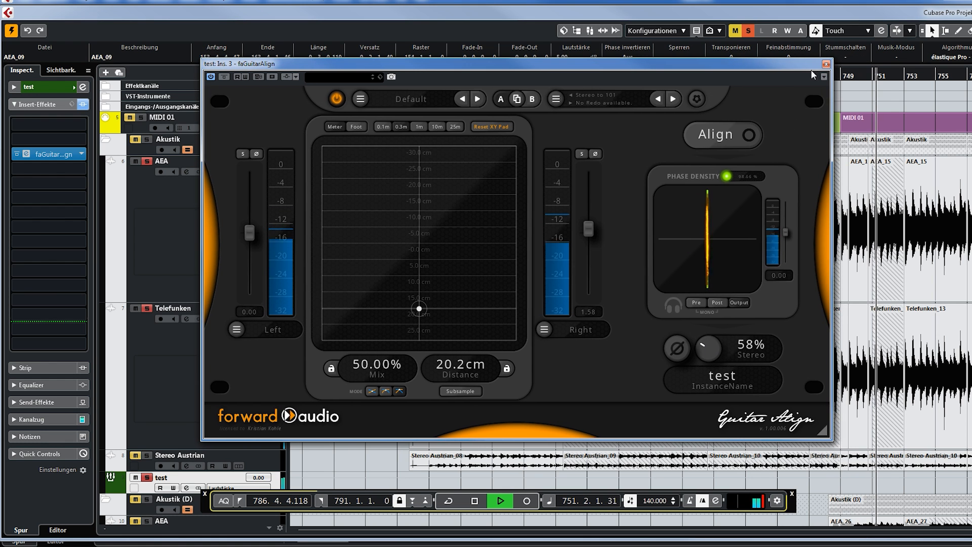